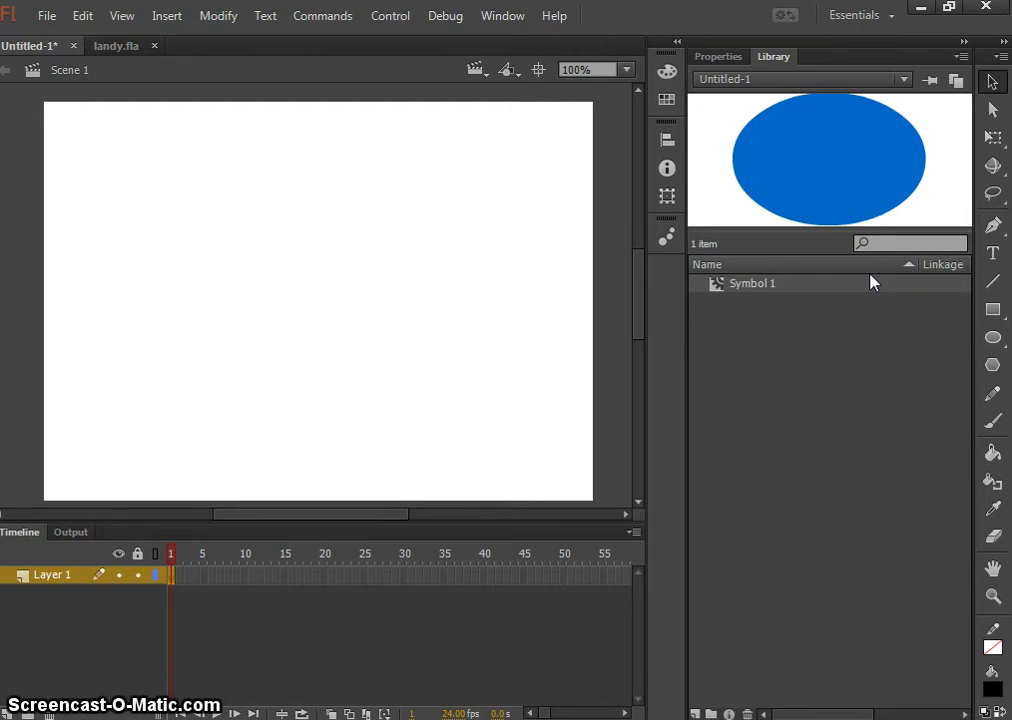
Step: Place a Symbol 1 blue ellipse instance from the Library on the stage and nudge it up-right
{"action": "left_click", "coordinate": [772, 287]}
{"action": "left_click", "coordinate": [750, 290]}
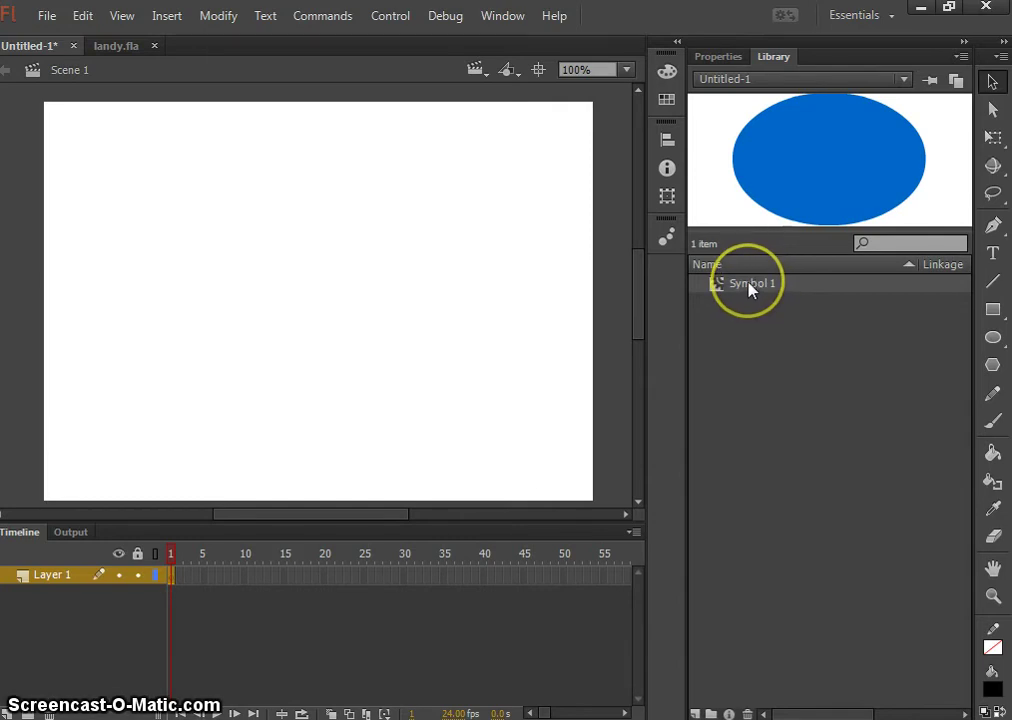
{"action": "left_click_drag", "start_coordinate": [739, 289], "coordinate": [290, 325]}
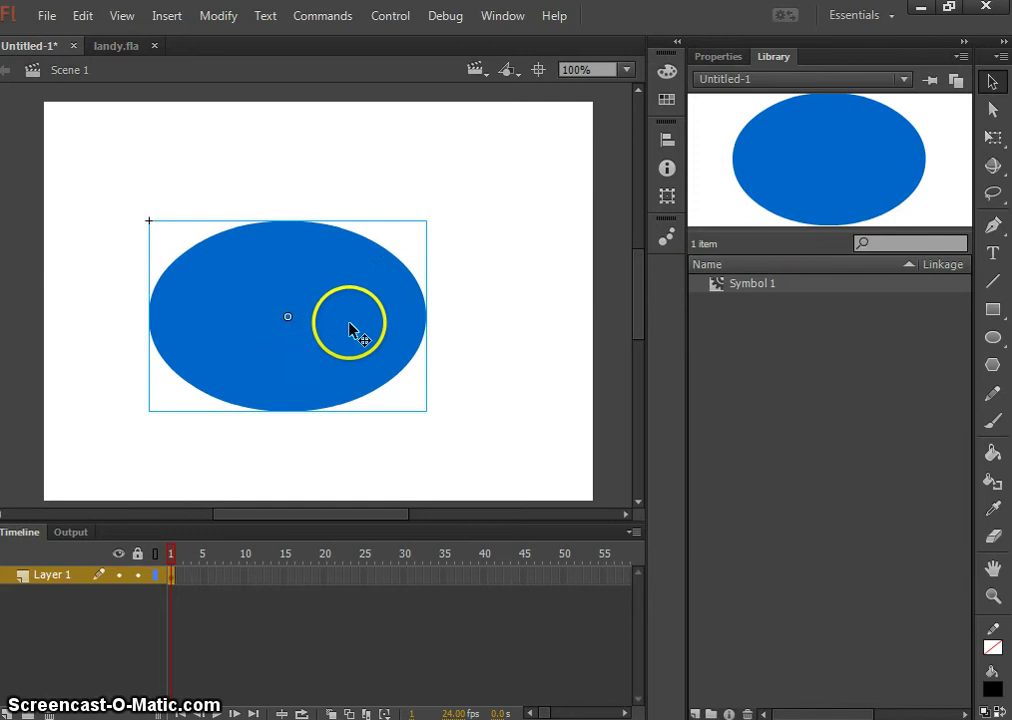
{"action": "left_click_drag", "start_coordinate": [336, 379], "coordinate": [356, 362]}
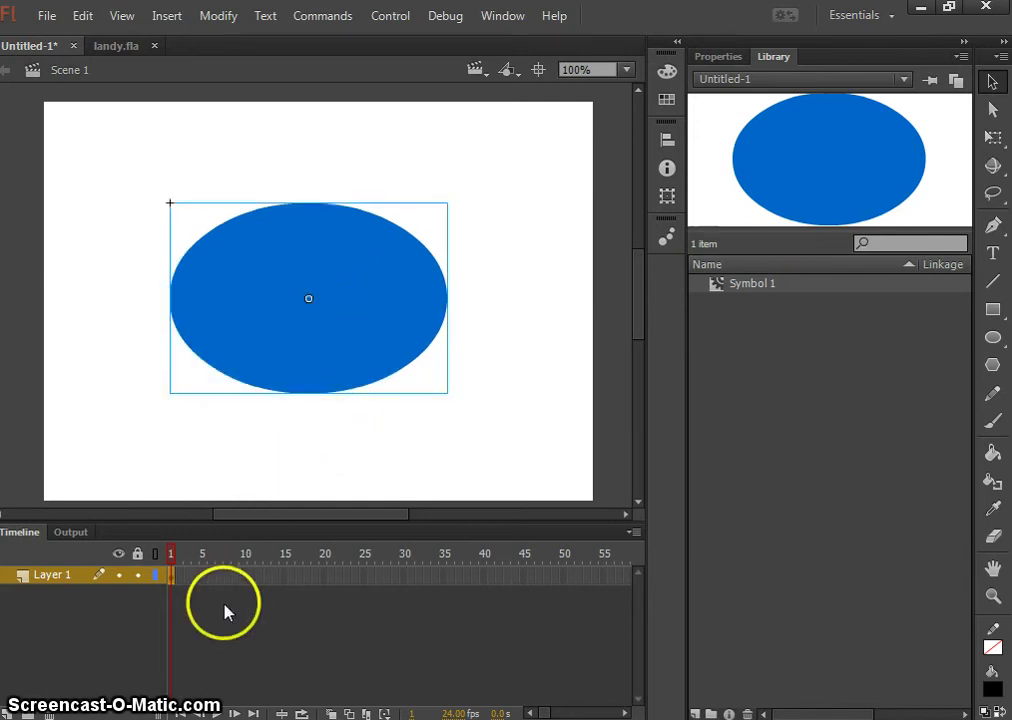
{"action": "right_click", "coordinate": [562, 576]}
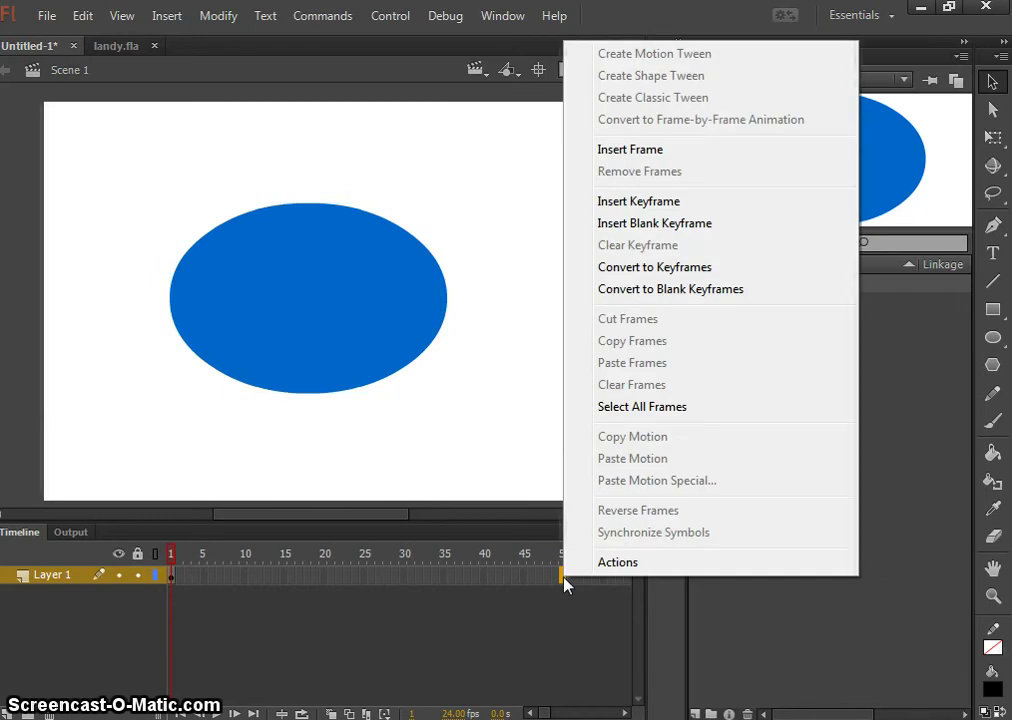
Step: Extend Layer 1 to frame 50 and turn frames 1–50 into a motion tween of the ellipse
{"action": "left_click", "coordinate": [625, 152]}
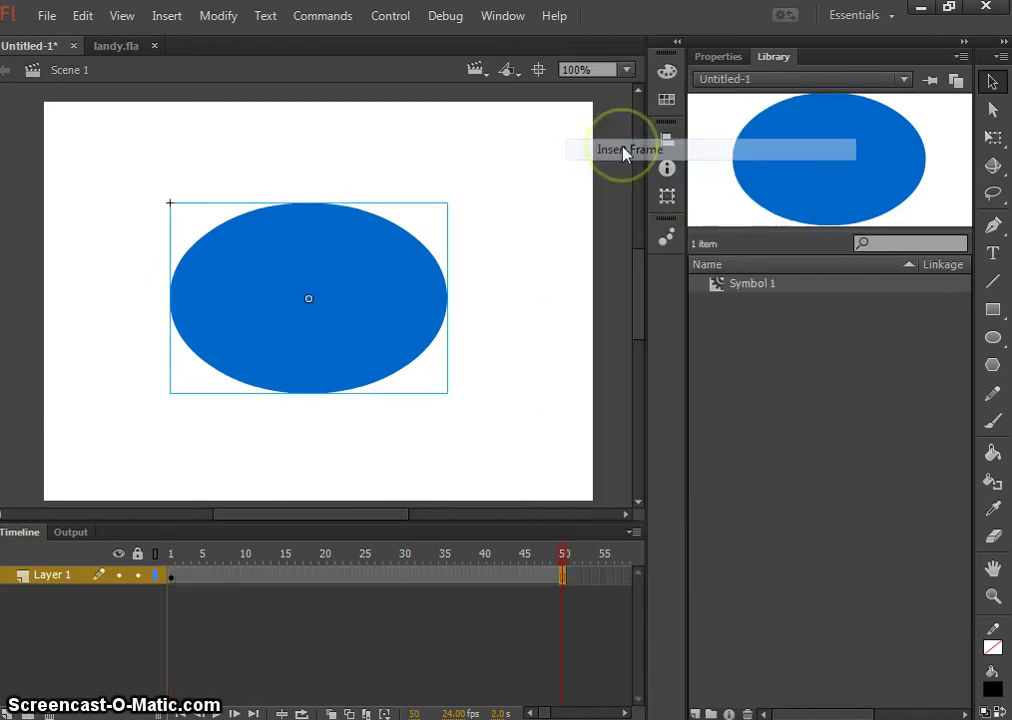
{"action": "right_click", "coordinate": [398, 580]}
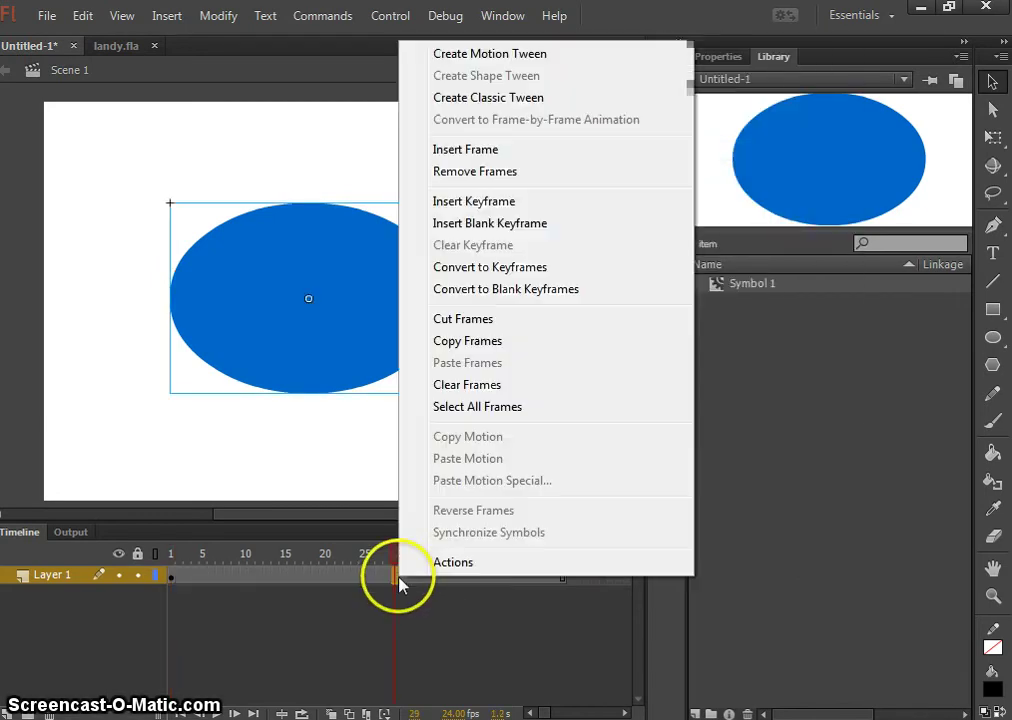
{"action": "left_click", "coordinate": [490, 60]}
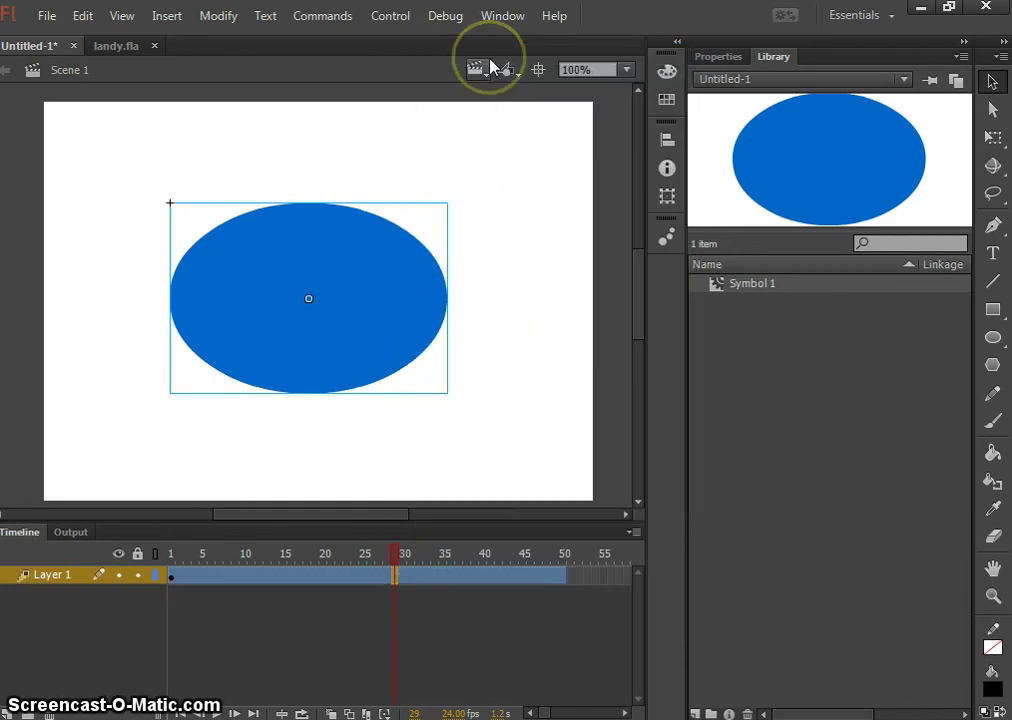
{"action": "left_click", "coordinate": [563, 586]}
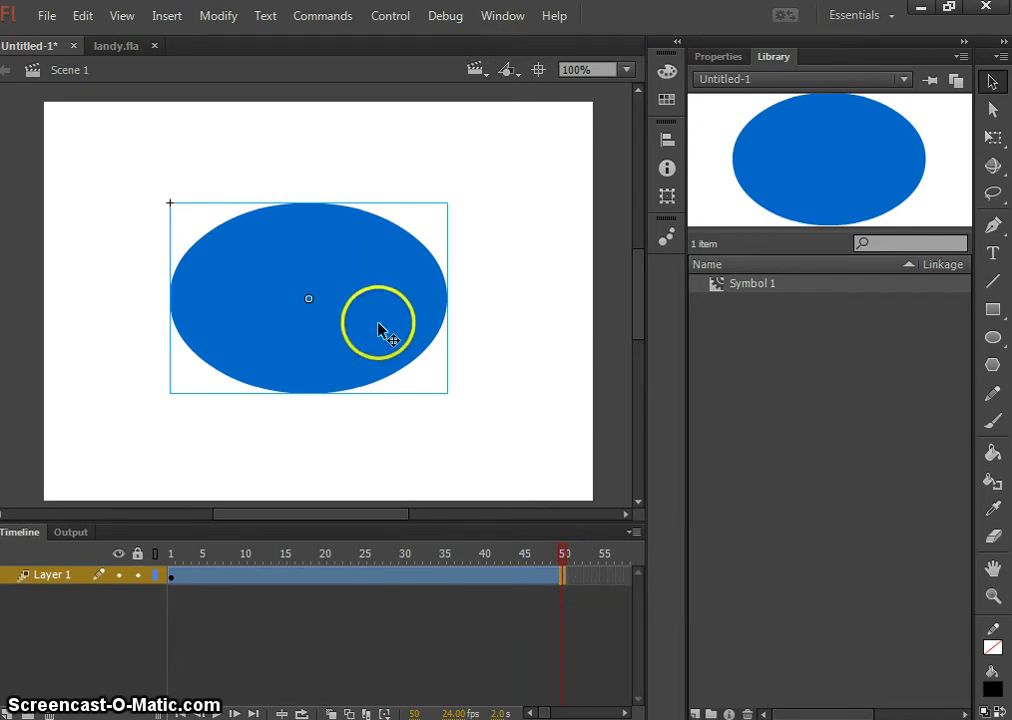
Step: Give the ellipse an Alpha colour effect of 0% at frame 50, then play back the fade
{"action": "left_click", "coordinate": [719, 57]}
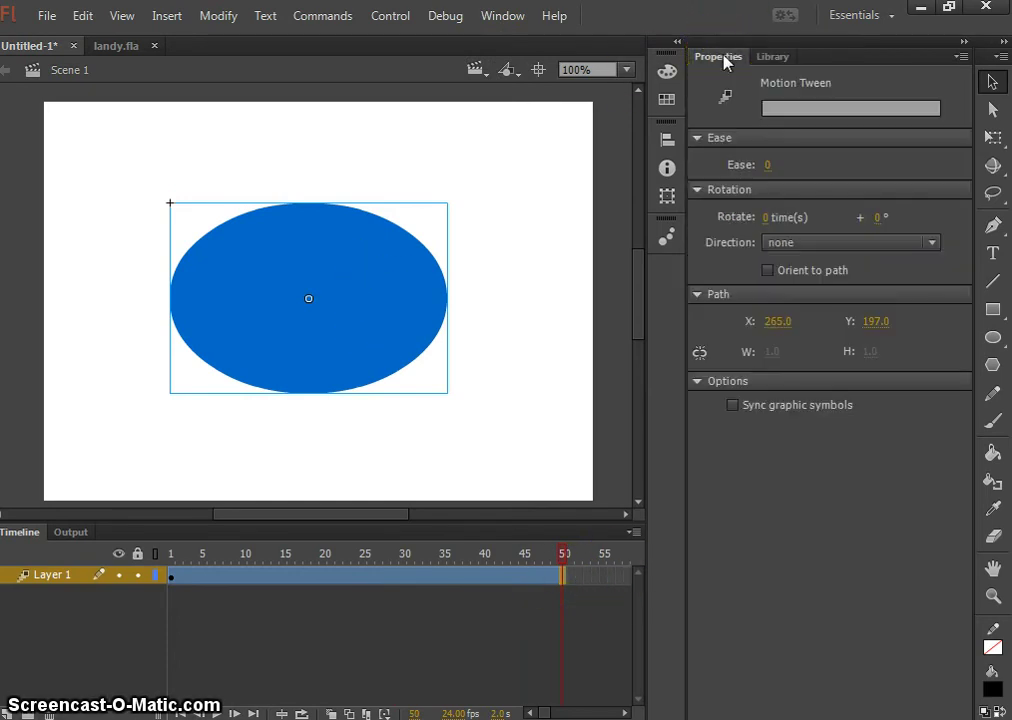
{"action": "left_click", "coordinate": [367, 266]}
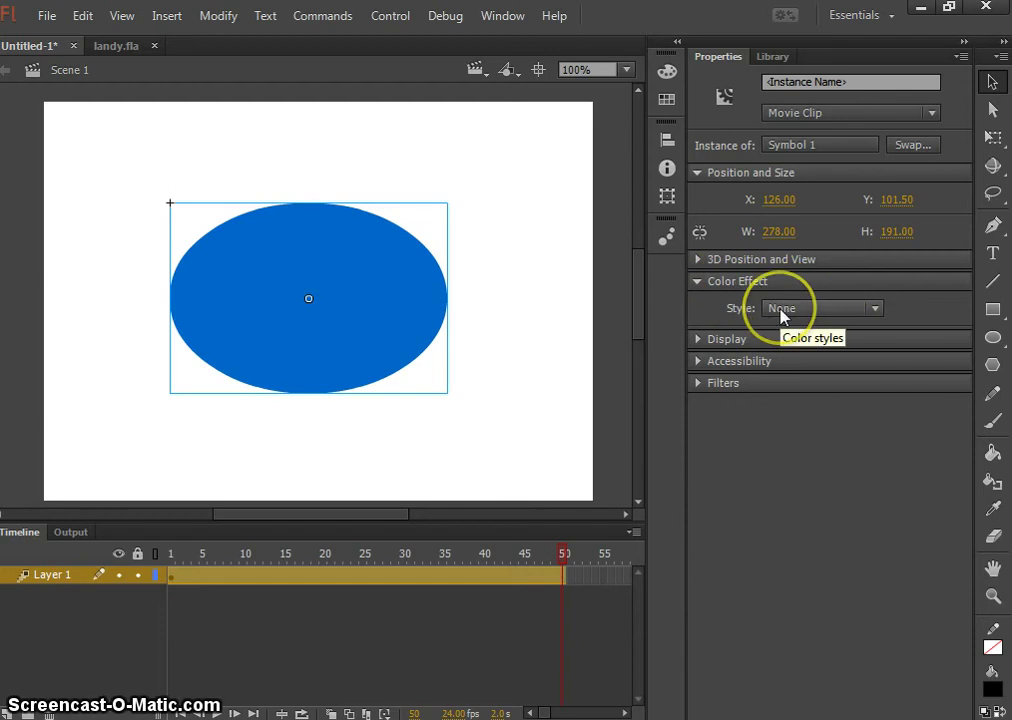
{"action": "left_click", "coordinate": [877, 310]}
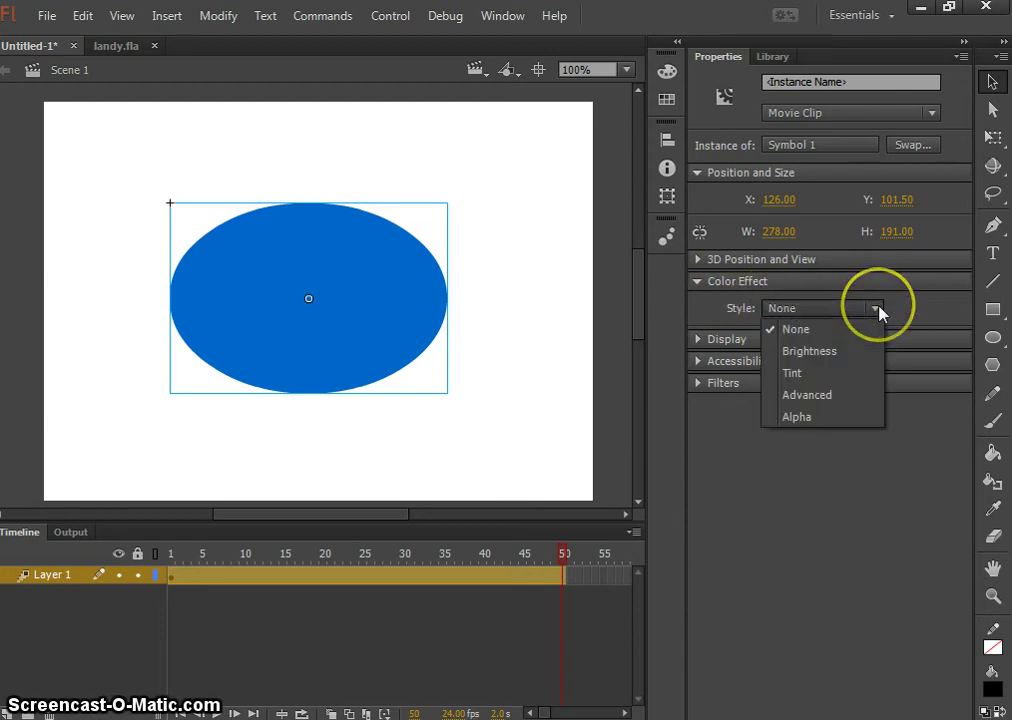
{"action": "left_click", "coordinate": [812, 417]}
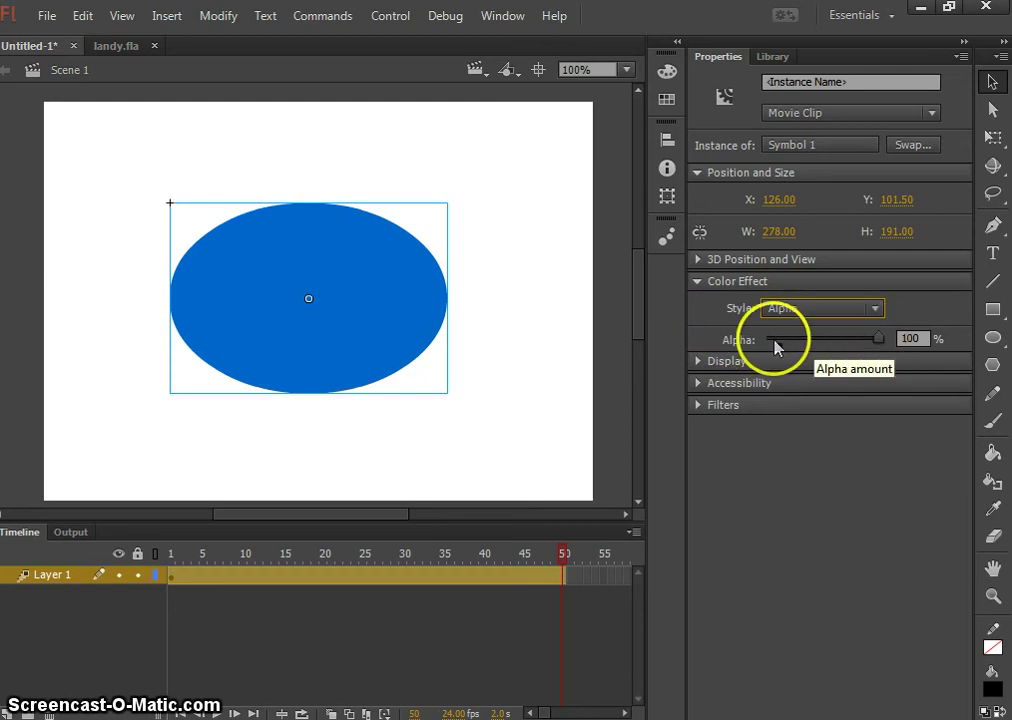
{"action": "left_click", "coordinate": [880, 342]}
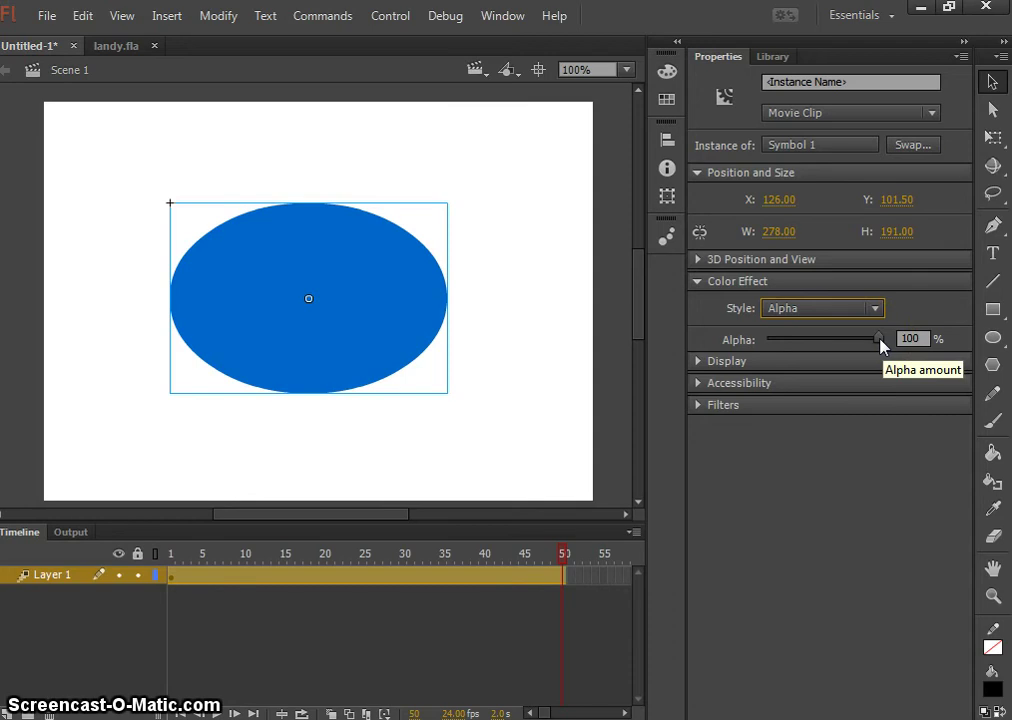
{"action": "left_click_drag", "start_coordinate": [880, 339], "coordinate": [758, 341]}
{"action": "left_click", "coordinate": [212, 665]}
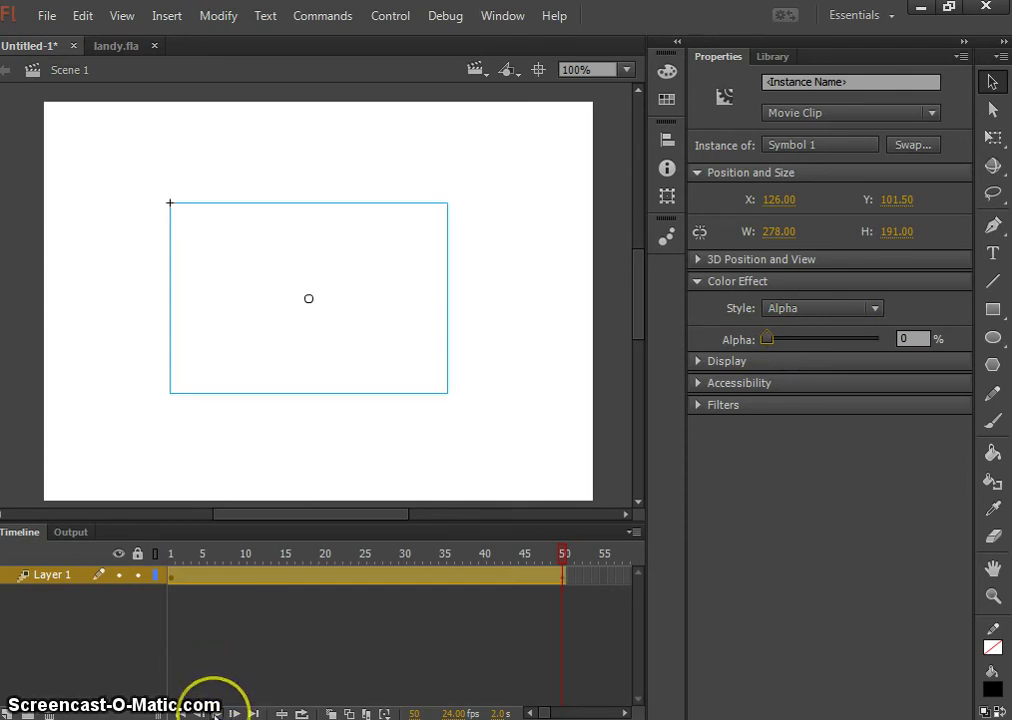
{"action": "left_click", "coordinate": [233, 713]}
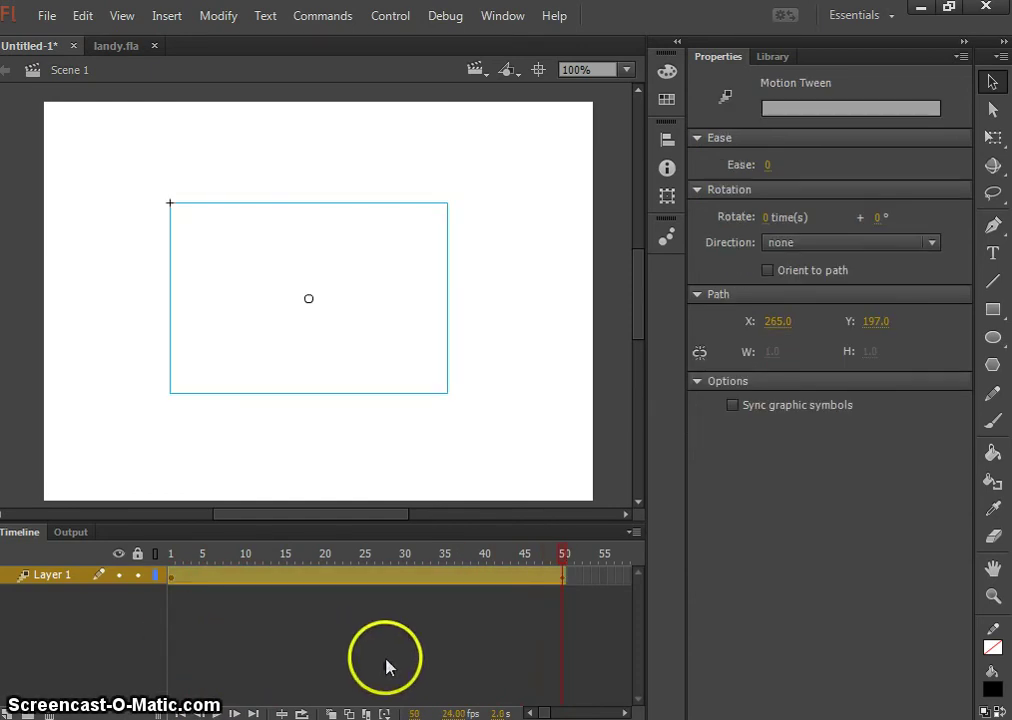
{"action": "left_click", "coordinate": [625, 713]}
Step: Extend the ellipse's motion tween on Layer 1 to frame 70
{"action": "left_click", "coordinate": [625, 713]}
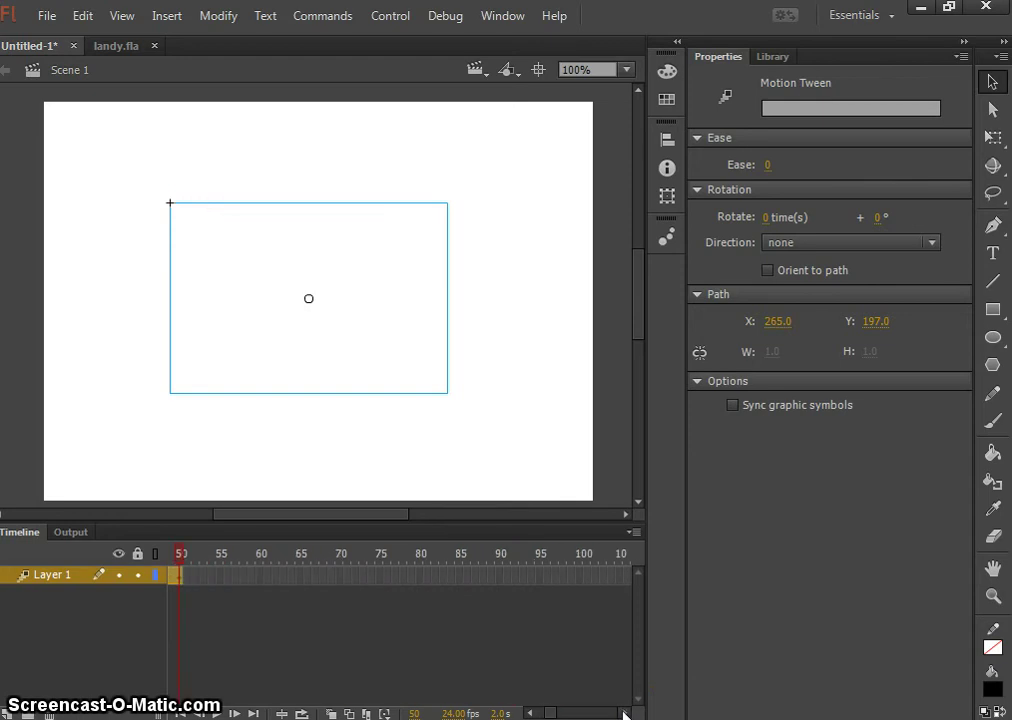
{"action": "right_click", "coordinate": [187, 582]}
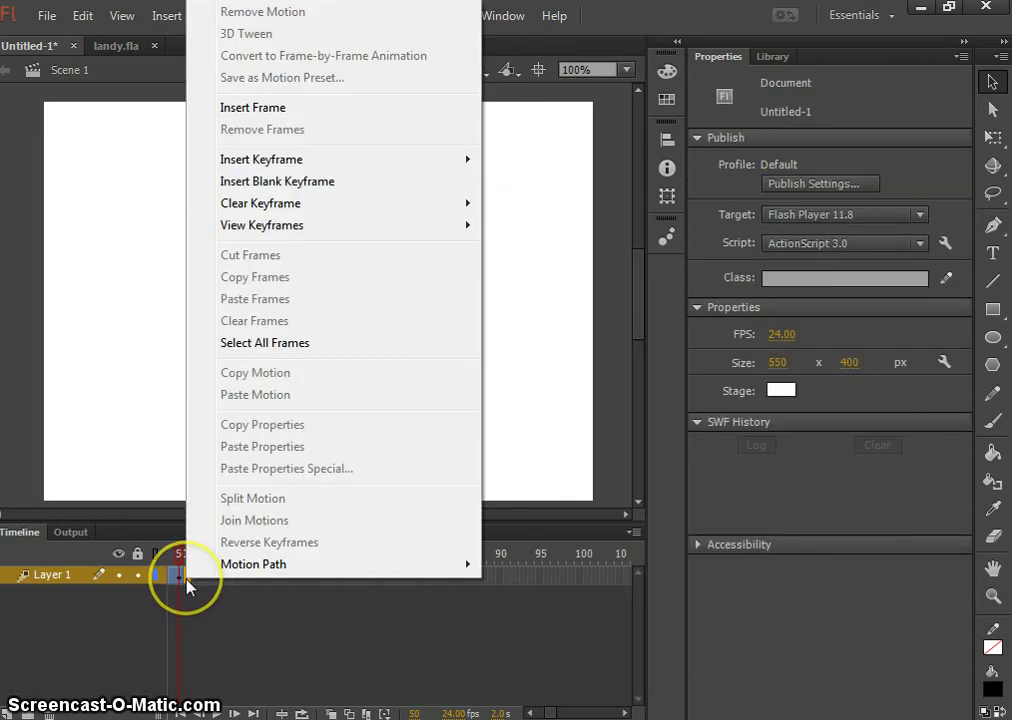
{"action": "left_click", "coordinate": [226, 621]}
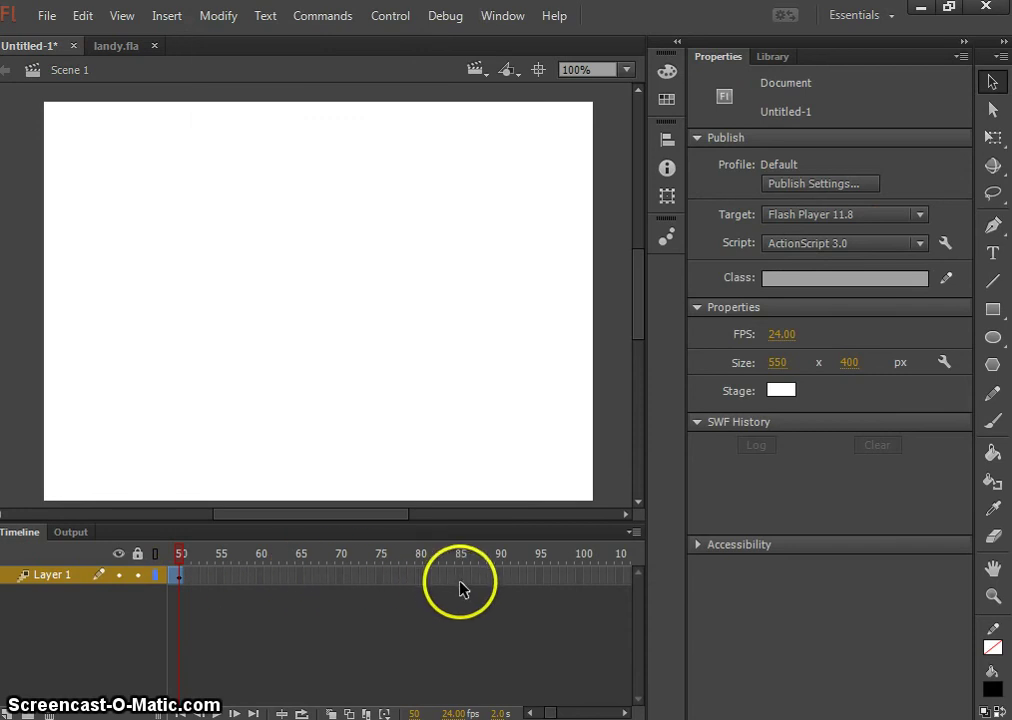
{"action": "right_click", "coordinate": [343, 588]}
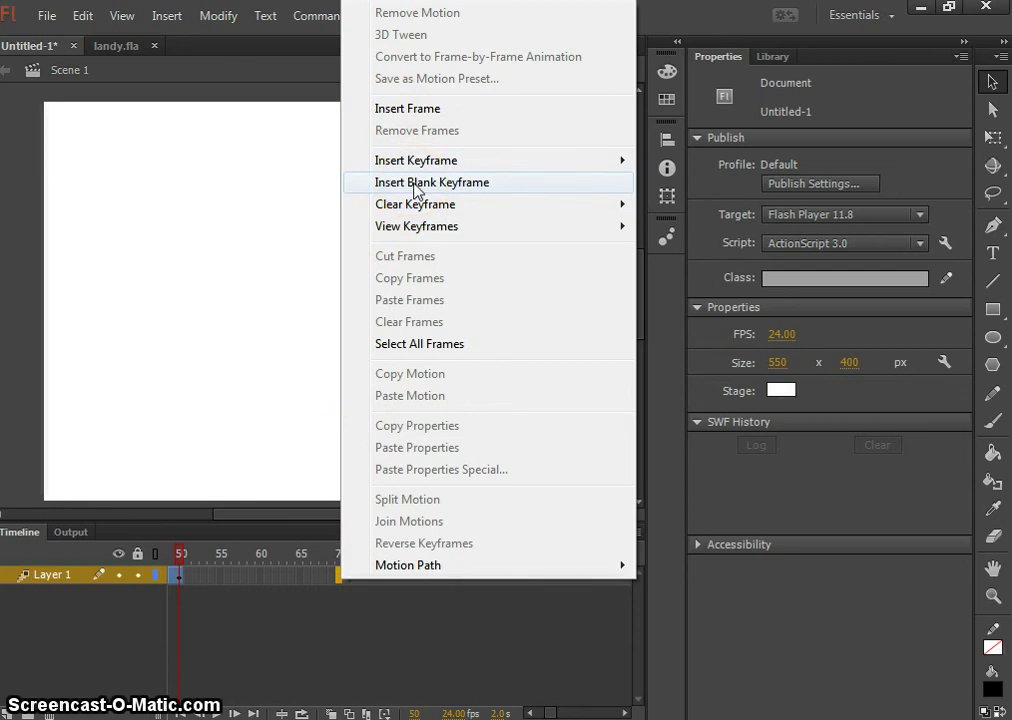
{"action": "left_click", "coordinate": [418, 112]}
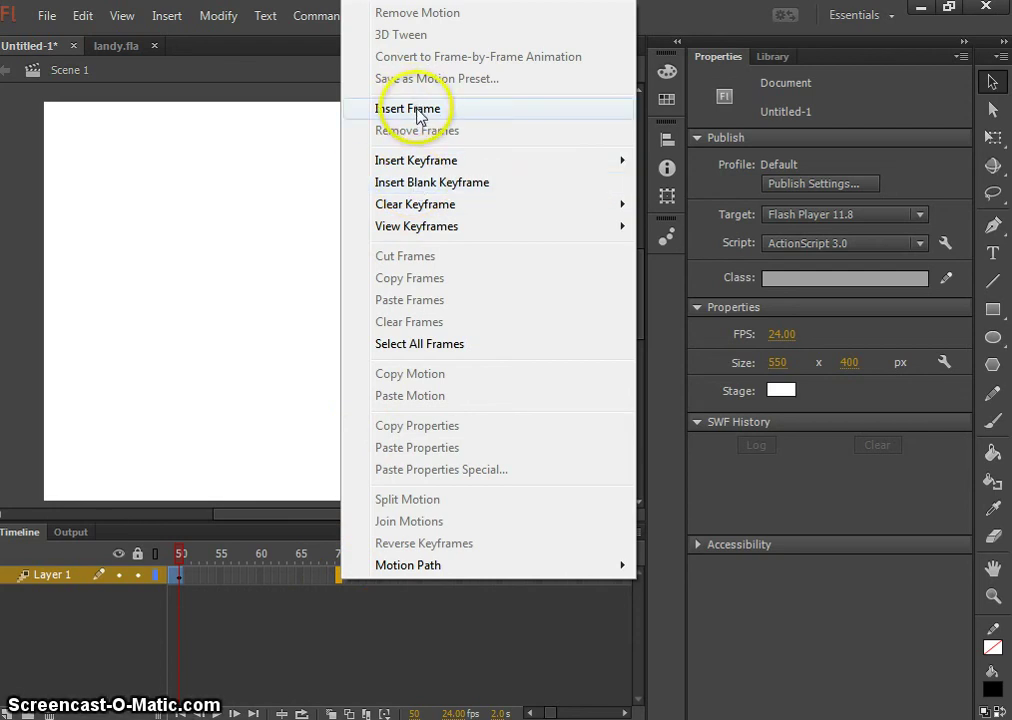
{"action": "left_click", "coordinate": [418, 112]}
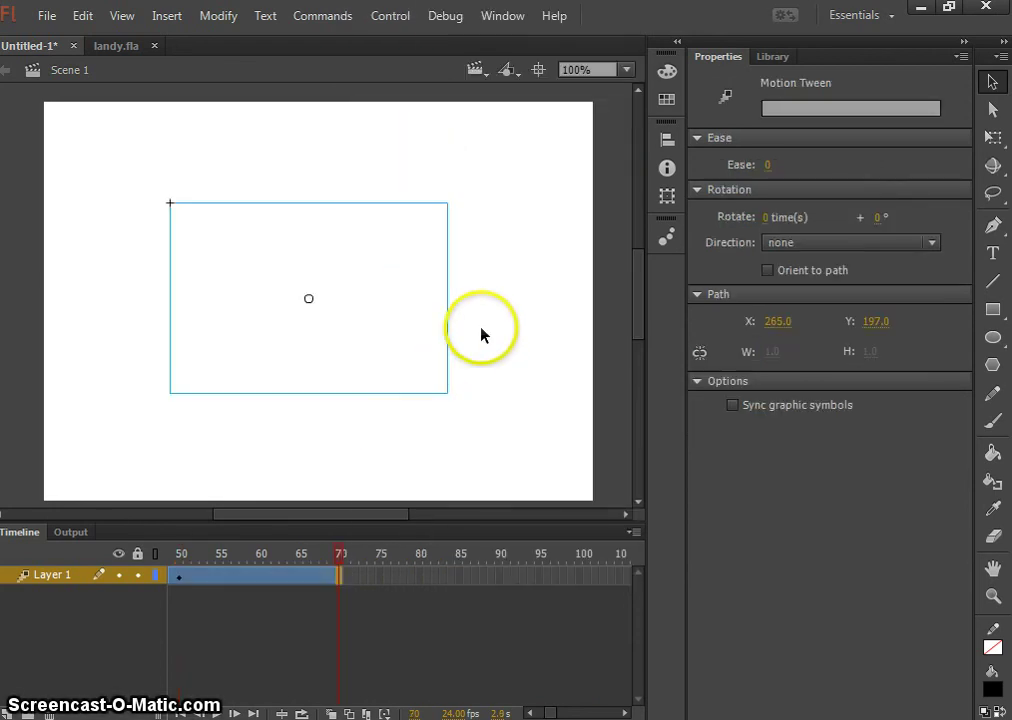
Step: Raise the ellipse's alpha to 48% at frame 70 and extend the tween to frame 185
{"action": "left_click", "coordinate": [416, 305]}
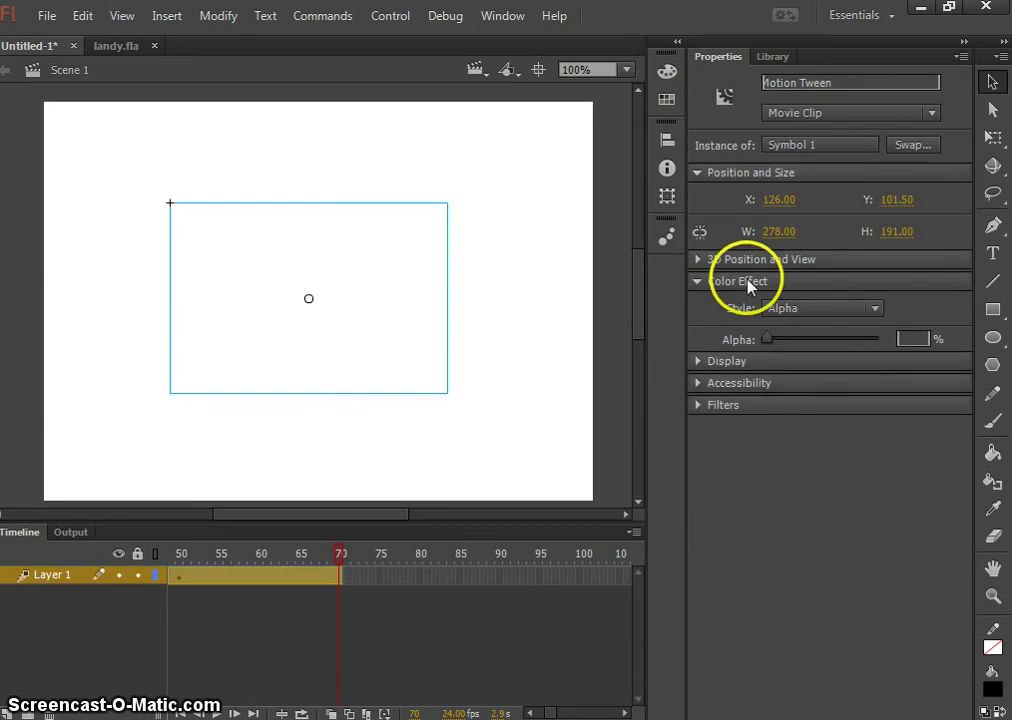
{"action": "left_click_drag", "start_coordinate": [770, 342], "coordinate": [822, 343]}
{"action": "left_click", "coordinate": [212, 306]}
{"action": "left_click", "coordinate": [565, 711]}
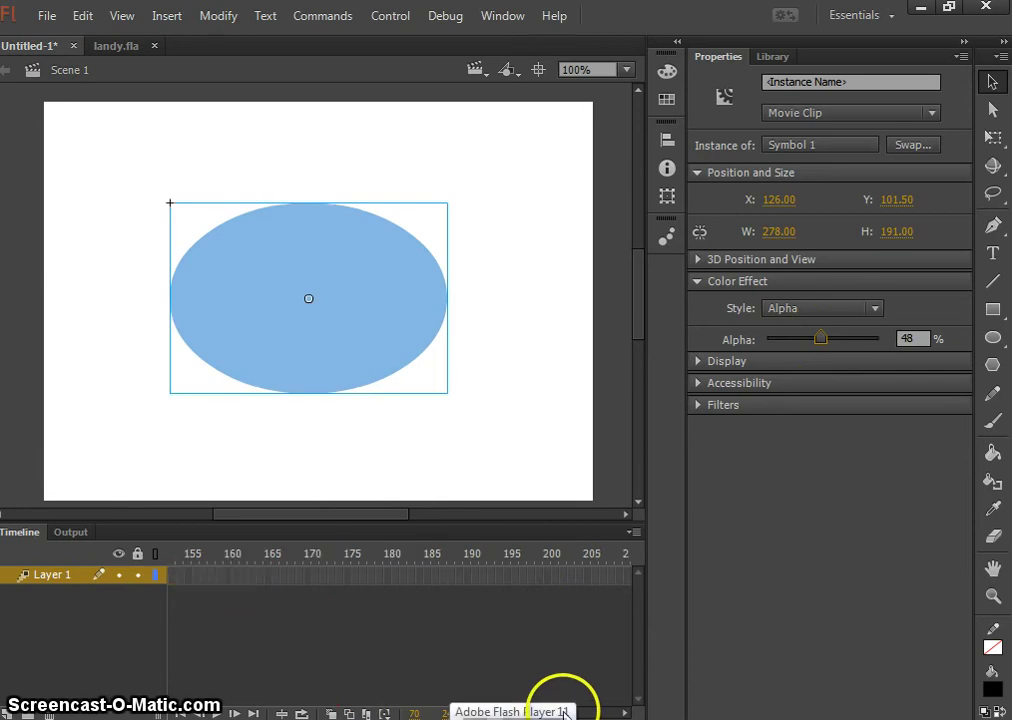
{"action": "right_click", "coordinate": [425, 579]}
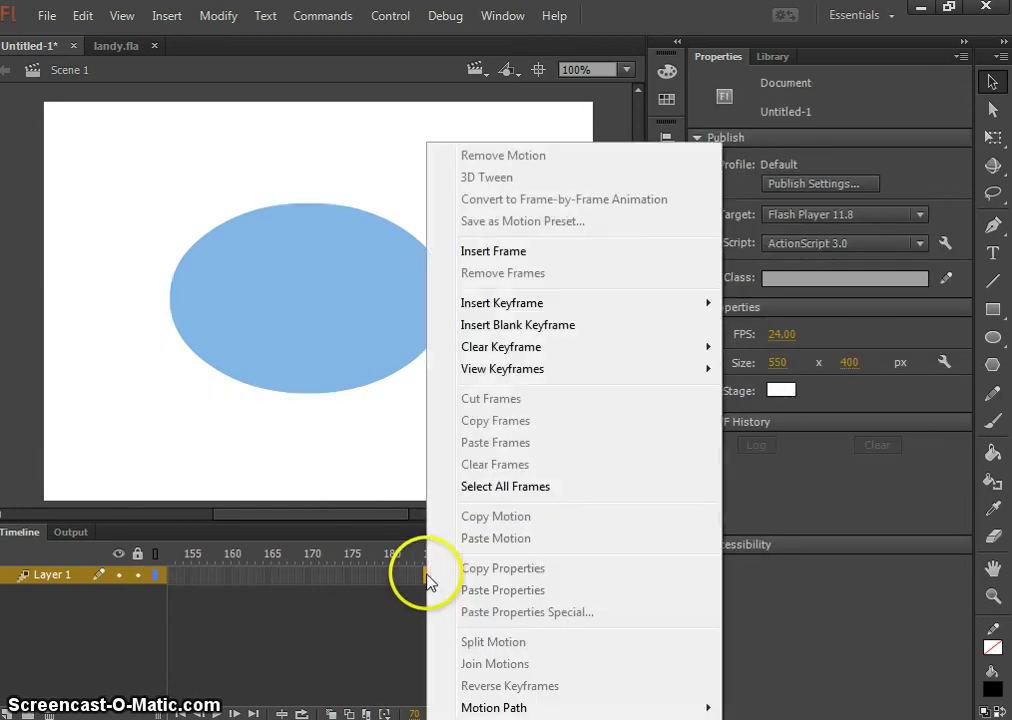
{"action": "left_click", "coordinate": [493, 251]}
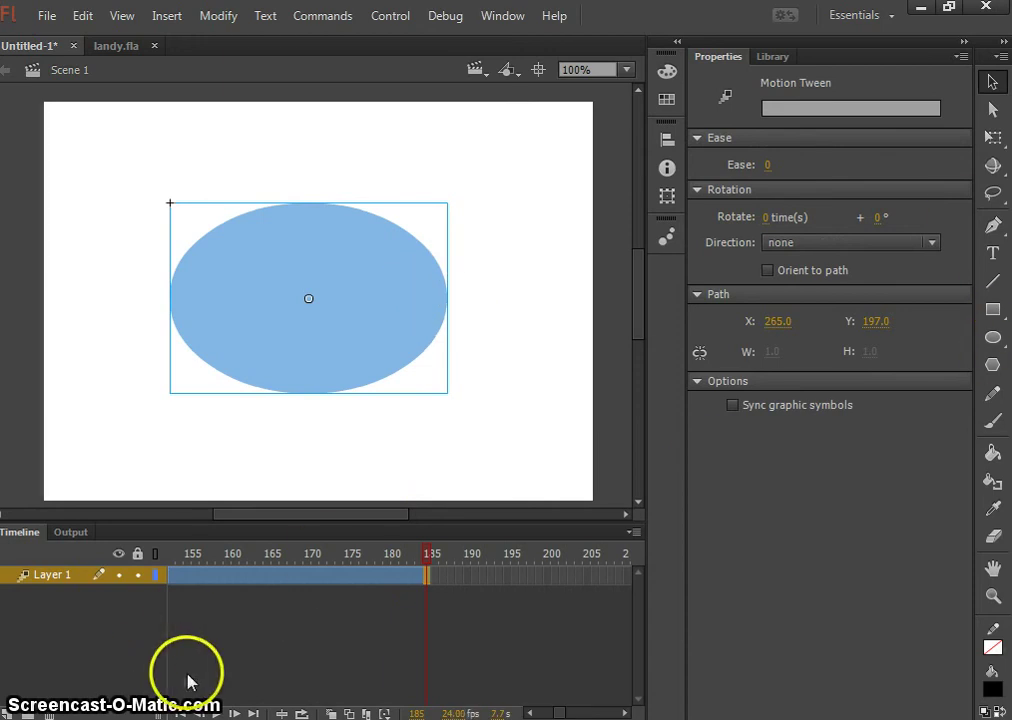
Step: Add Layer 2 with a blank keyframe at frame 70
{"action": "left_click", "coordinate": [7, 712]}
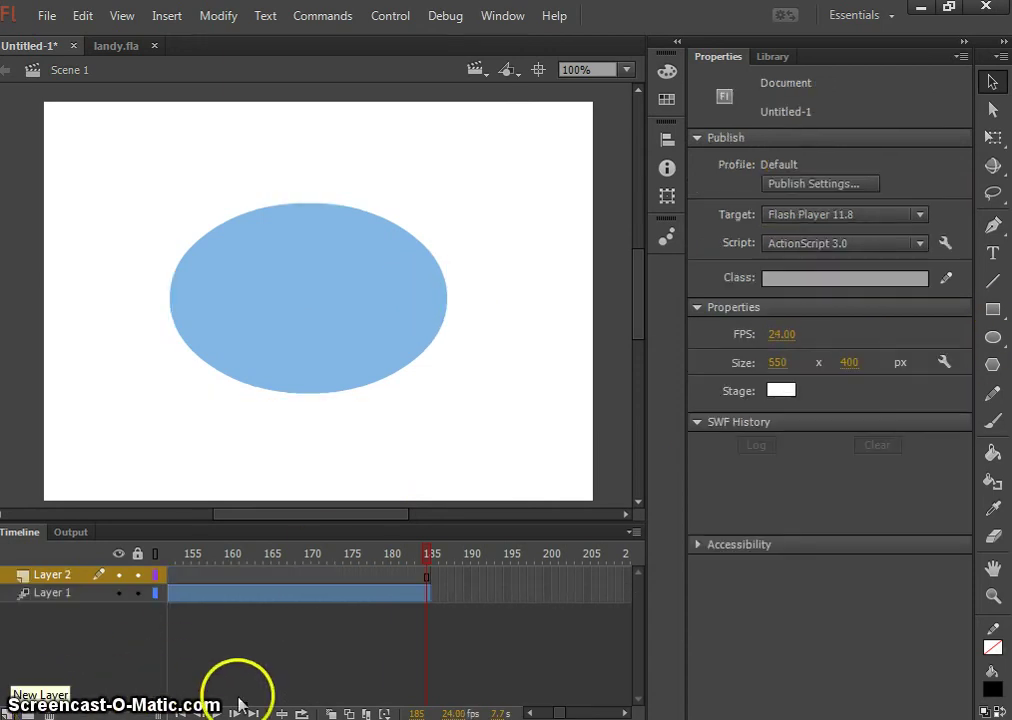
{"action": "left_click_drag", "start_coordinate": [552, 711], "coordinate": [543, 711]}
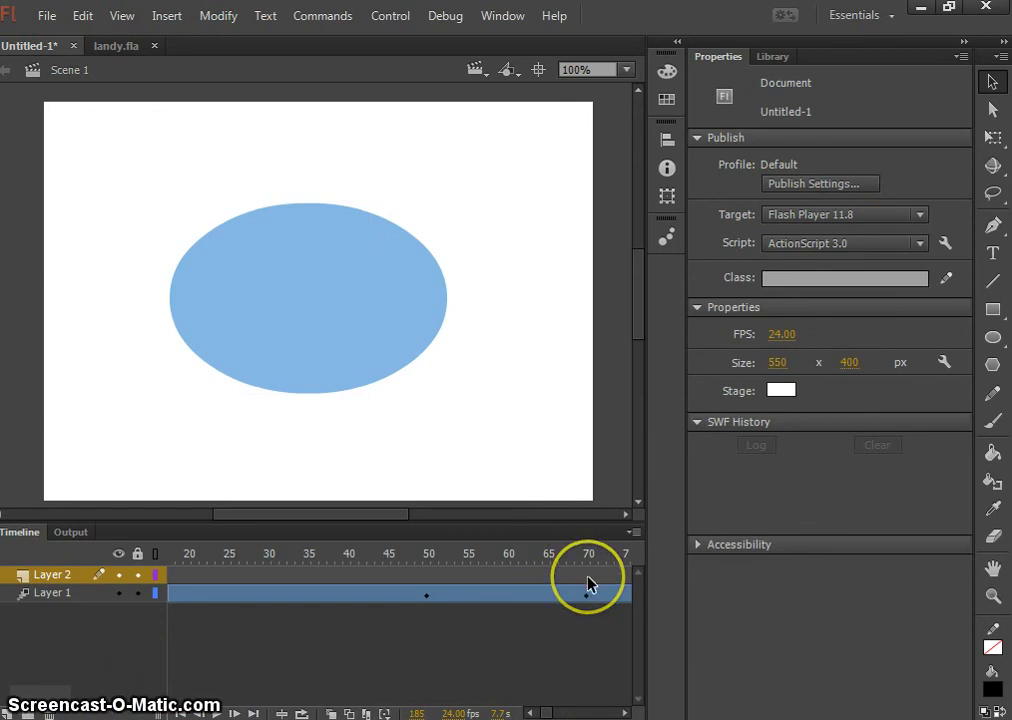
{"action": "right_click", "coordinate": [587, 576]}
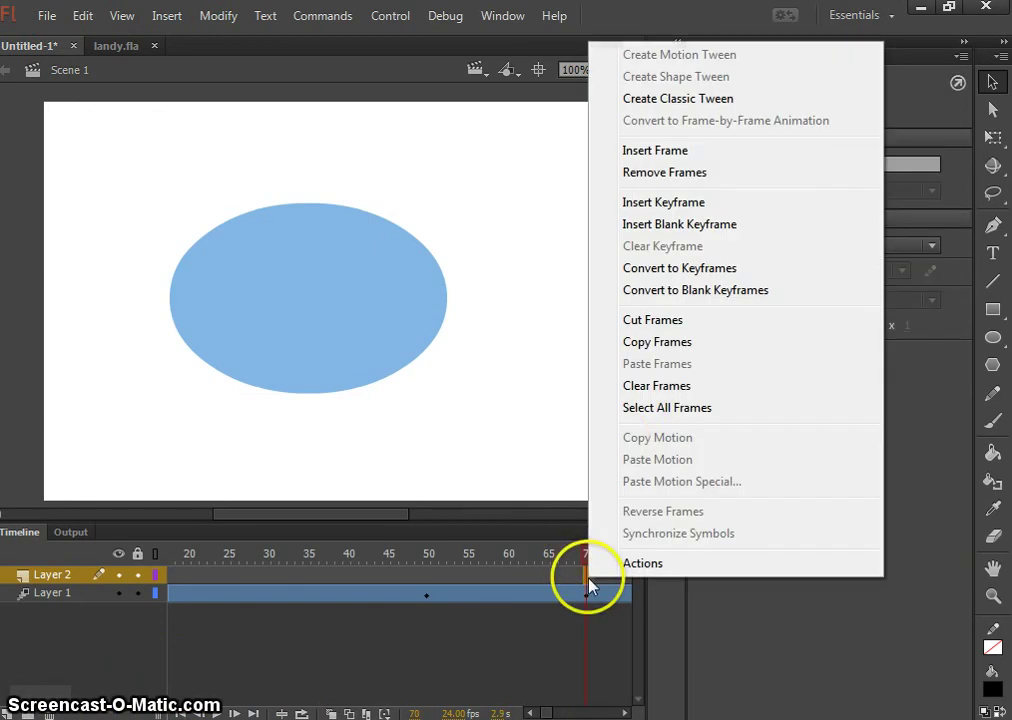
{"action": "left_click", "coordinate": [685, 226]}
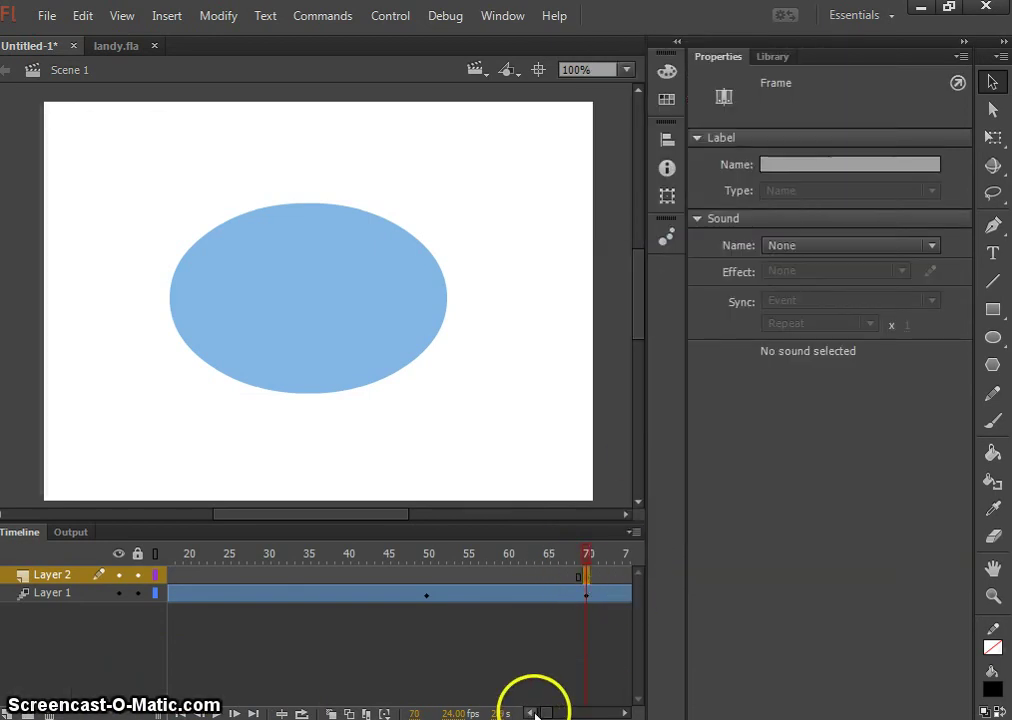
Step: Draw a black rectangle near the stage's top-left with the Rectangle tool
{"action": "scroll", "coordinate": [621, 710], "scroll_direction": "right", "scroll_amount": 10}
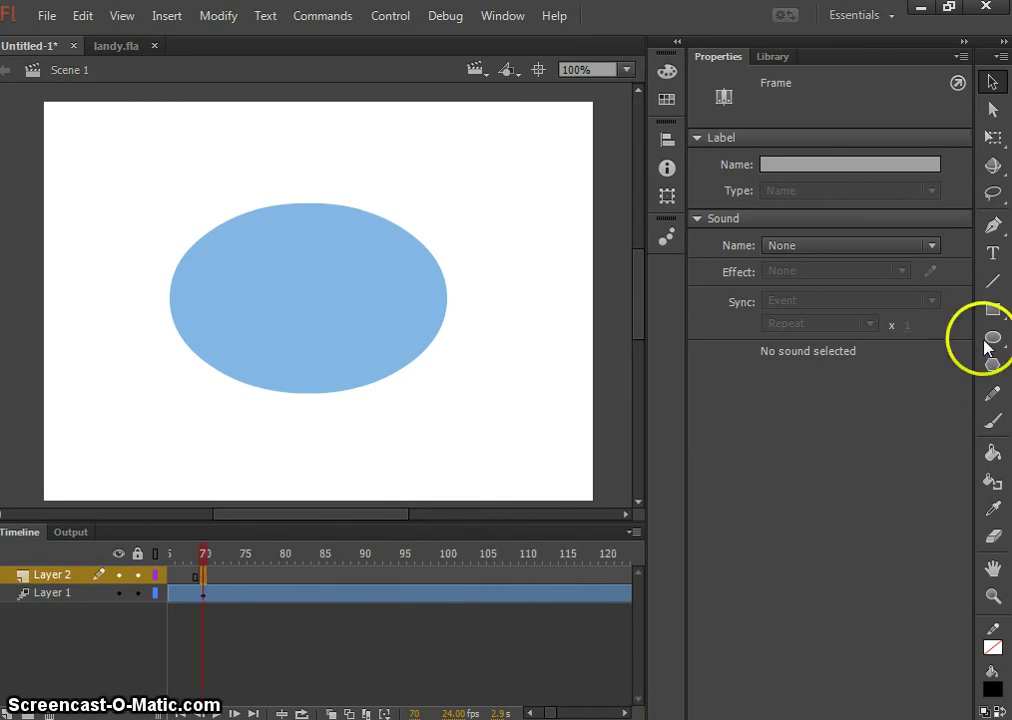
{"action": "left_click", "coordinate": [991, 309]}
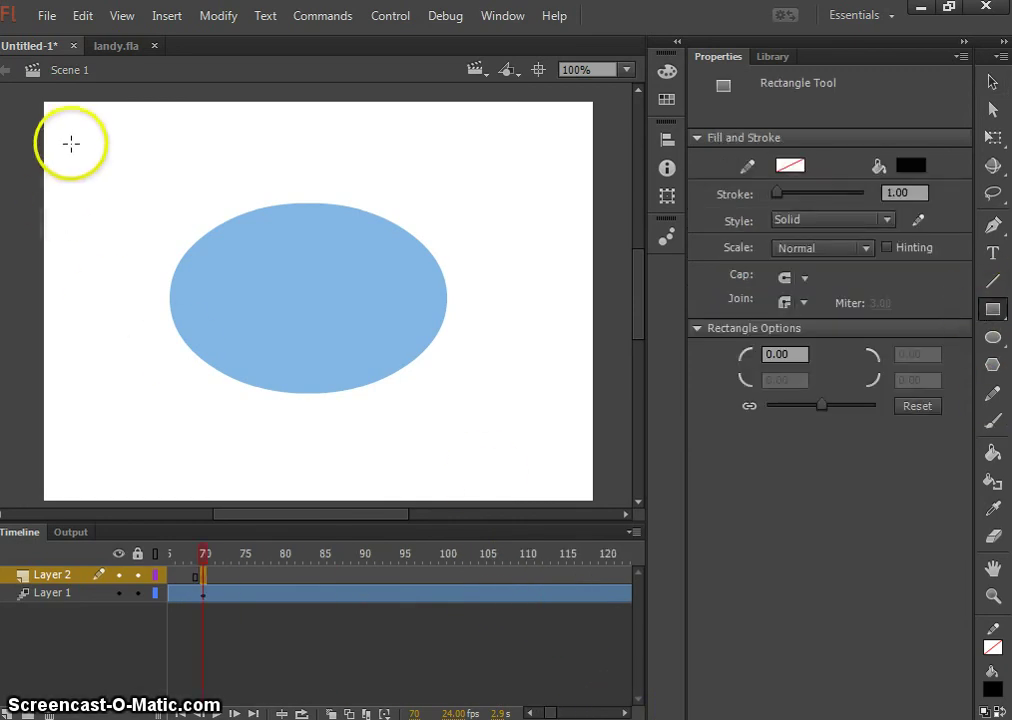
{"action": "mouse_move", "coordinate": [74, 151]}
{"action": "left_mouse_down"}
{"action": "mouse_move", "coordinate": [235, 246]}
{"action": "mouse_move", "coordinate": [210, 209]}
{"action": "left_mouse_up"}
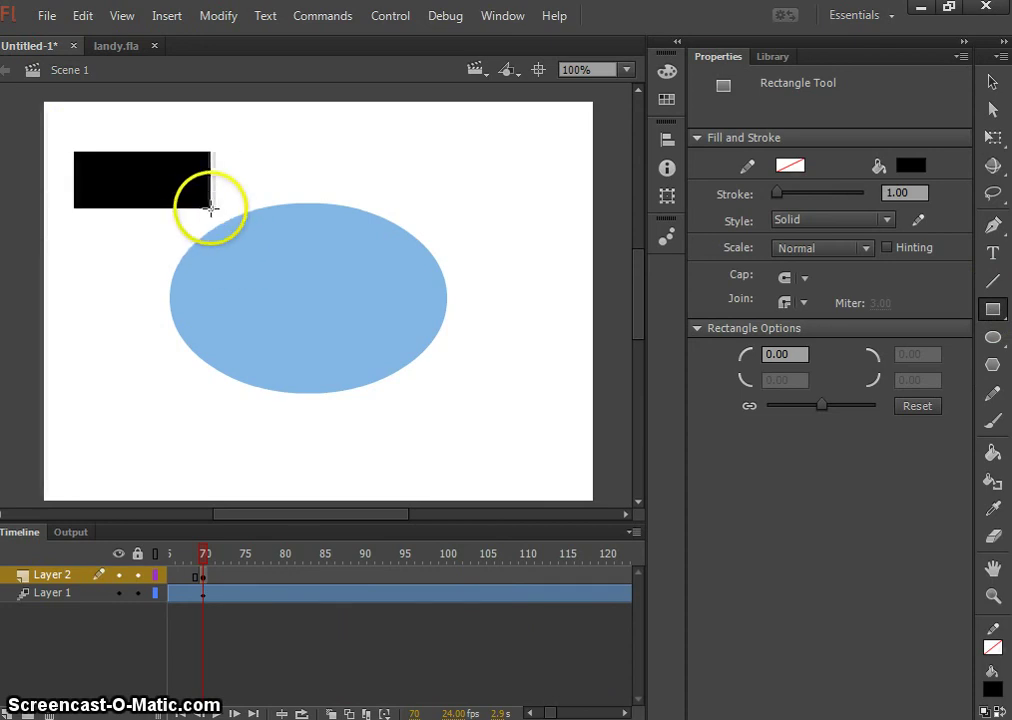
{"action": "left_click", "coordinate": [993, 88]}
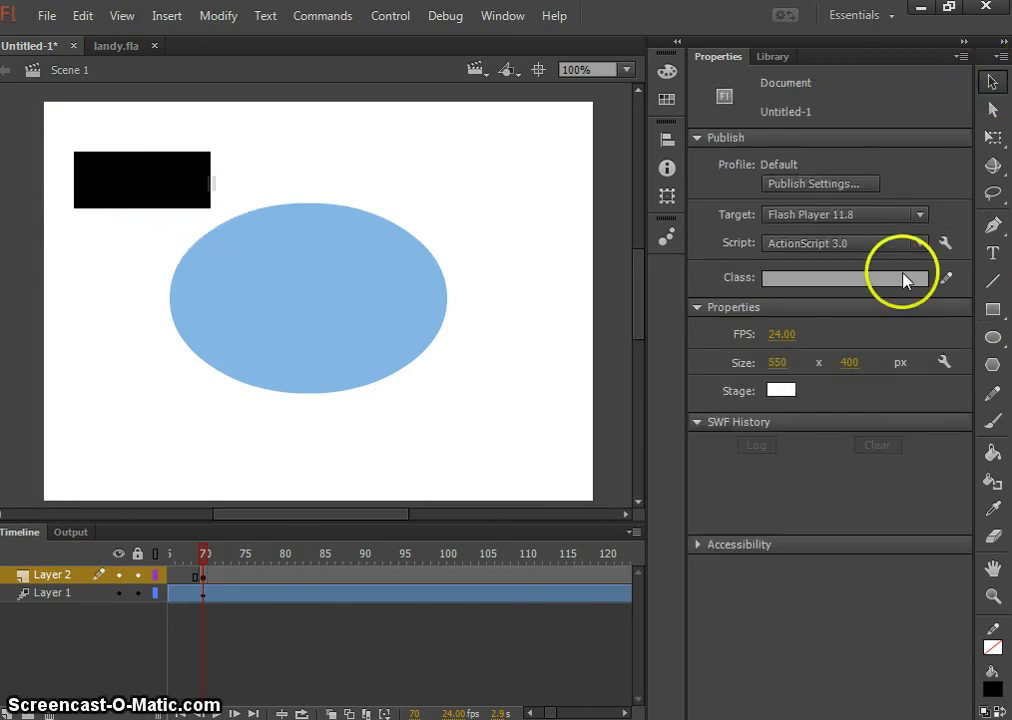
Step: Move the ellipse up-left at frame 126 and onto the black rectangle at frame 185
{"action": "left_click_drag", "start_coordinate": [558, 712], "coordinate": [558, 712]}
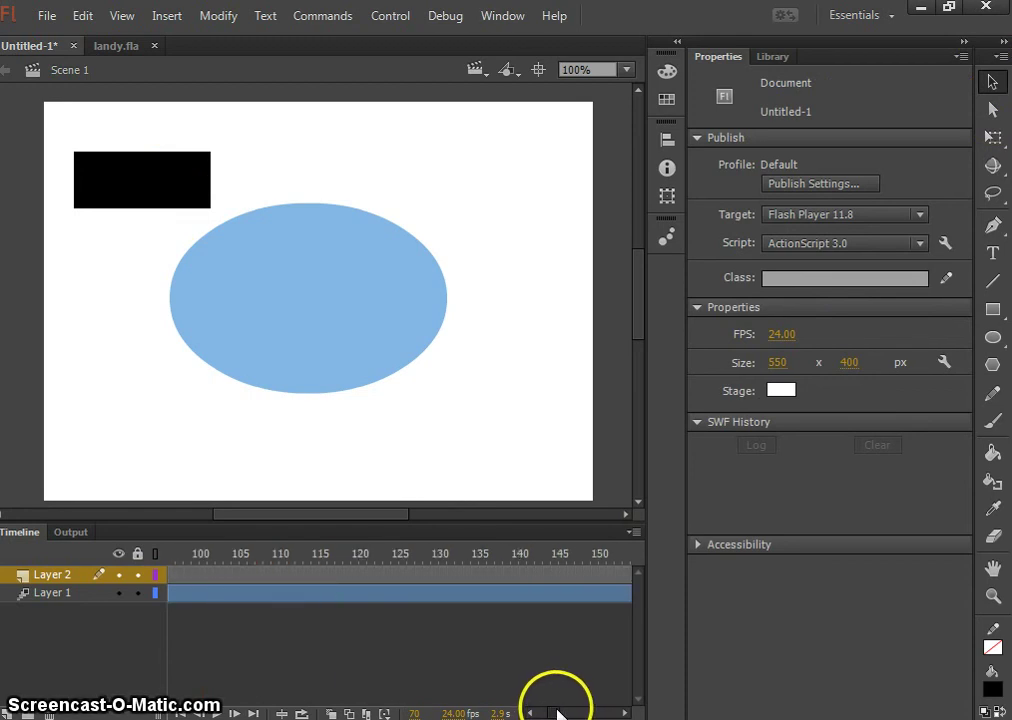
{"action": "left_click", "coordinate": [404, 595]}
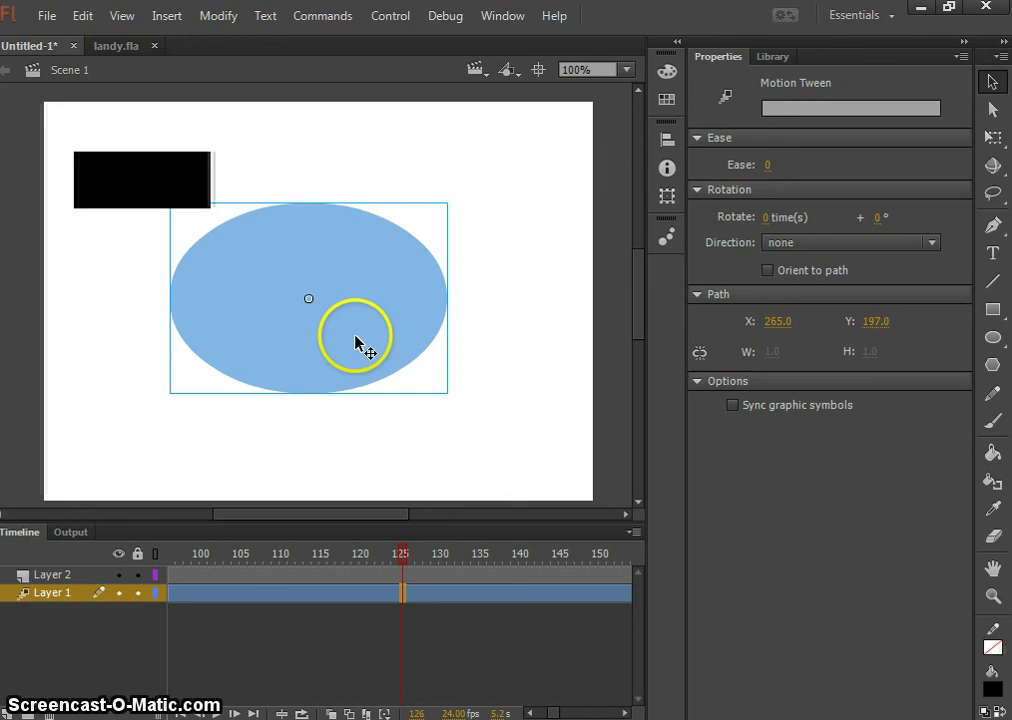
{"action": "left_click_drag", "start_coordinate": [275, 288], "coordinate": [366, 345]}
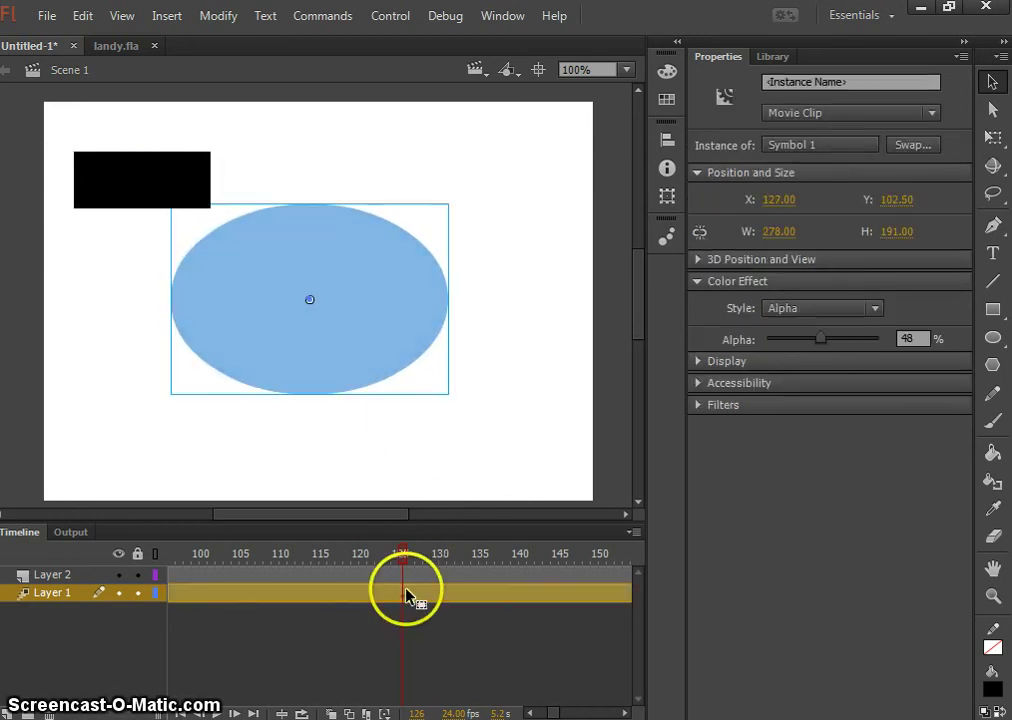
{"action": "left_click", "coordinate": [625, 713]}
{"action": "left_click_drag", "start_coordinate": [395, 583], "coordinate": [345, 600]}
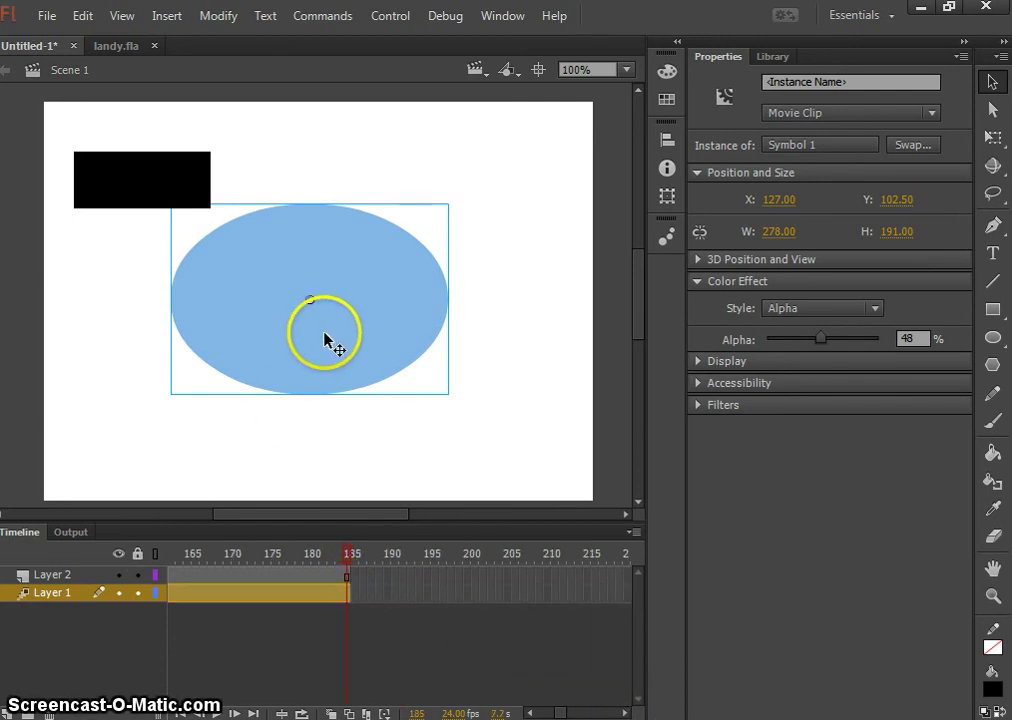
{"action": "left_click_drag", "start_coordinate": [334, 352], "coordinate": [162, 225]}
Step: Move Layer 1 above Layer 2 and return the playhead to frame 1
{"action": "left_click", "coordinate": [48, 592]}
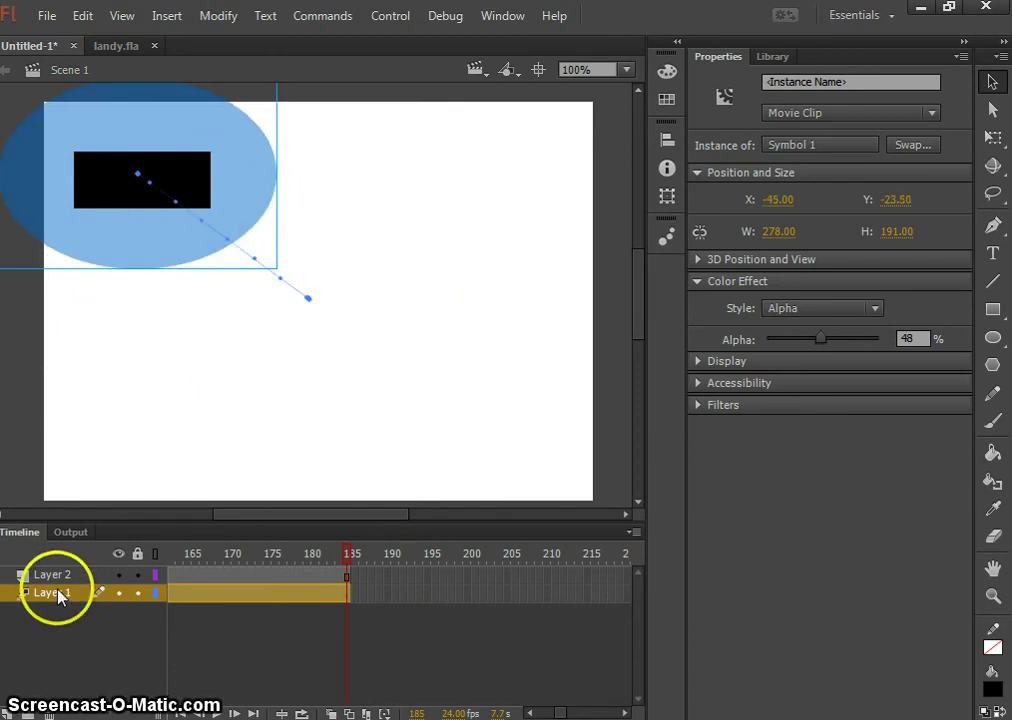
{"action": "left_click_drag", "start_coordinate": [50, 590], "coordinate": [95, 576]}
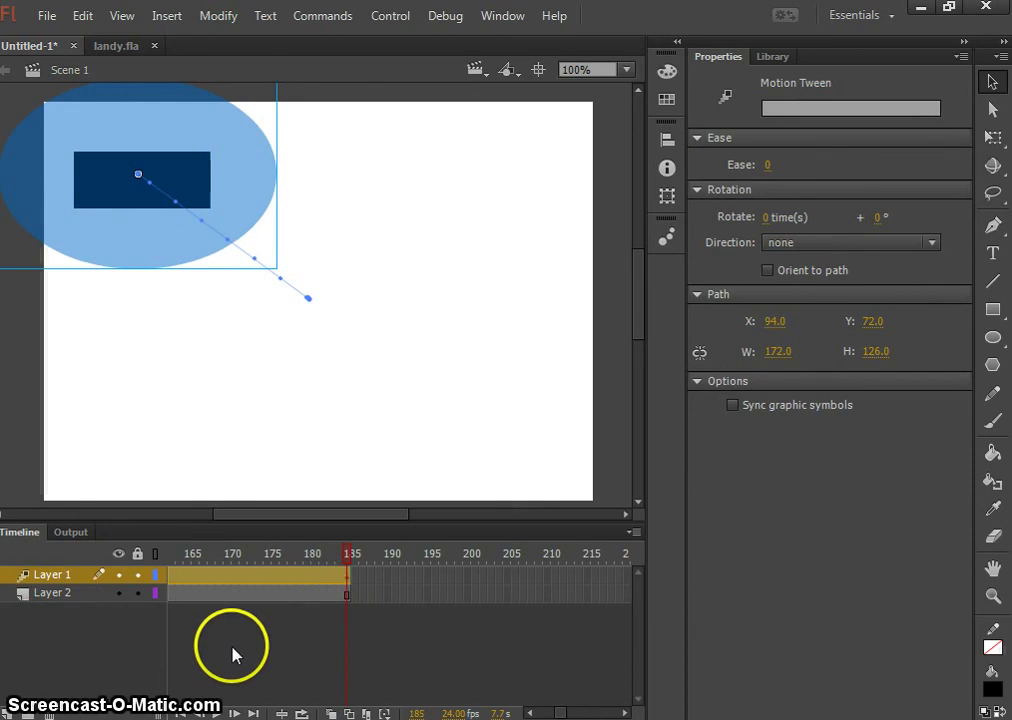
{"action": "left_click", "coordinate": [181, 712]}
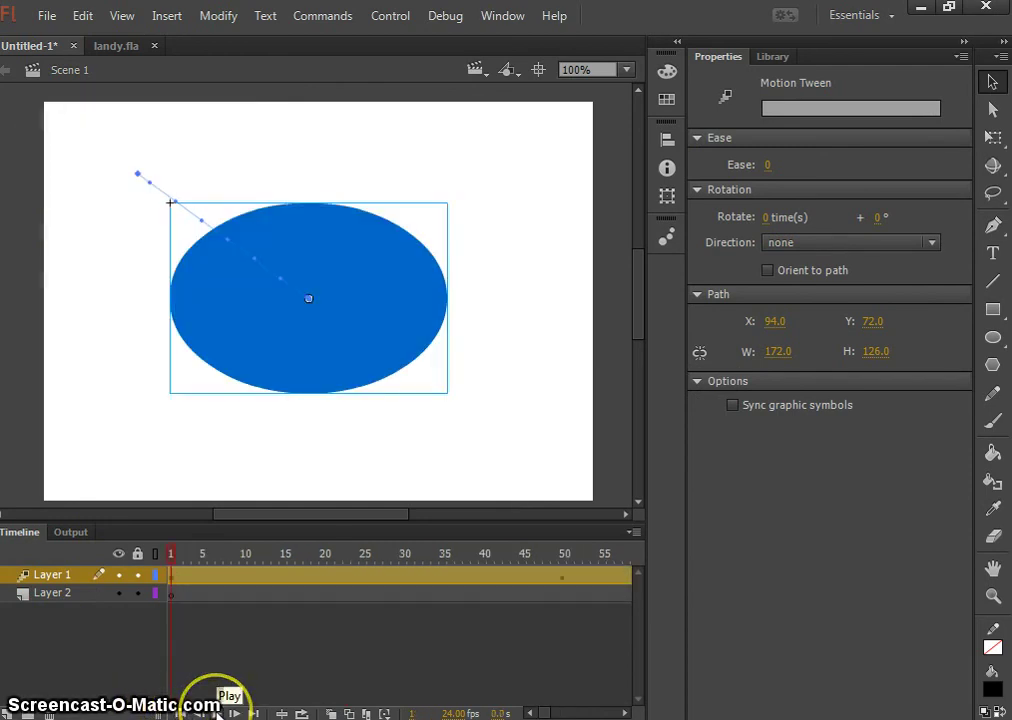
Step: Preview the animation on the stage, then test the movie in Flash Player with Ctrl+Enter
{"action": "left_click", "coordinate": [217, 708]}
{"action": "left_click", "coordinate": [282, 653]}
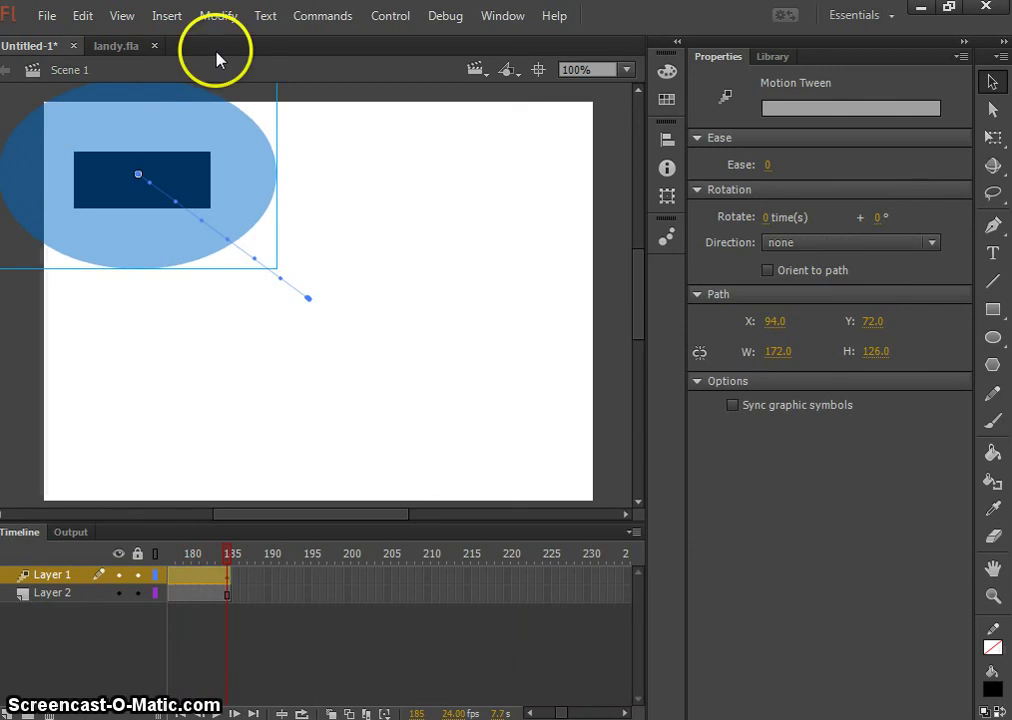
{"action": "left_click_drag", "start_coordinate": [222, 220], "coordinate": [195, 222]}
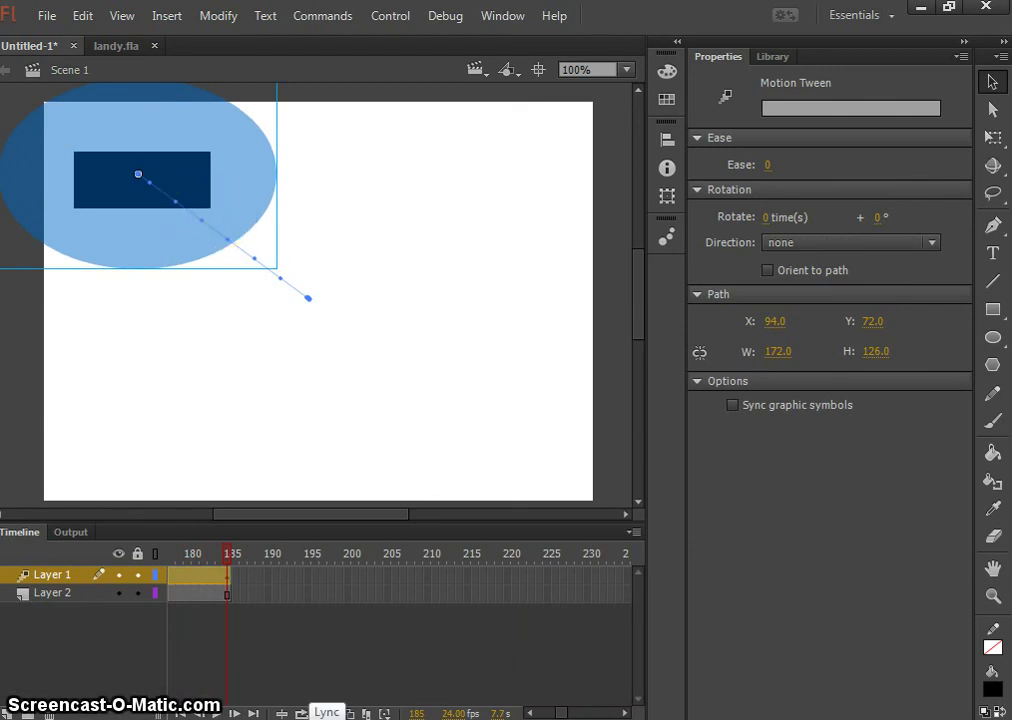
{"action": "left_click", "coordinate": [334, 621]}
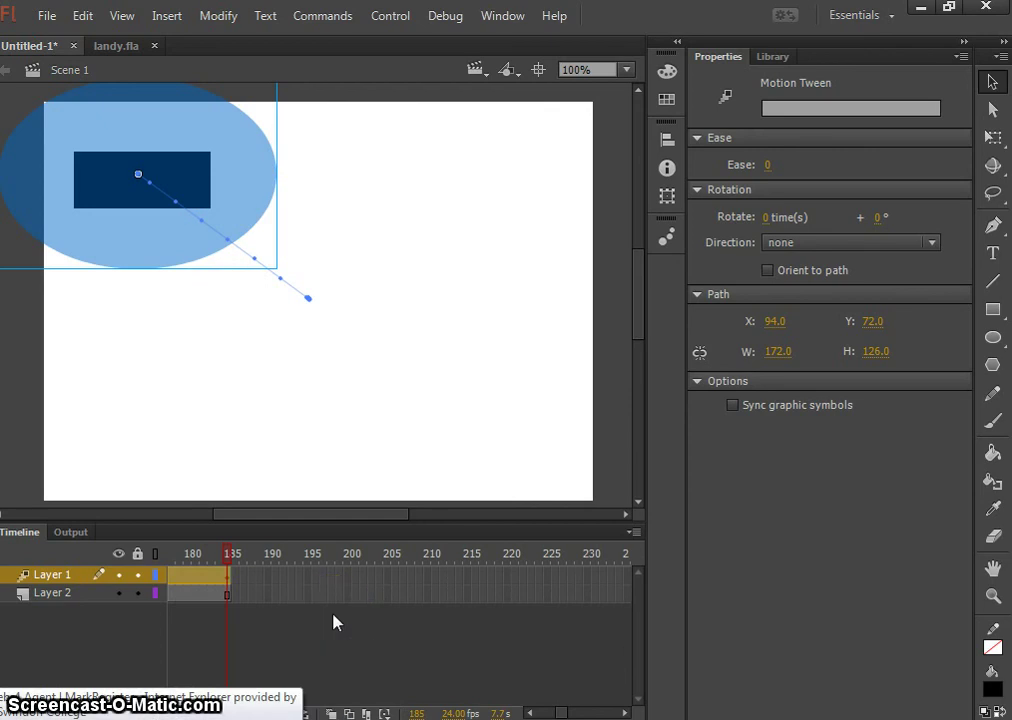
{"action": "left_click", "coordinate": [222, 596]}
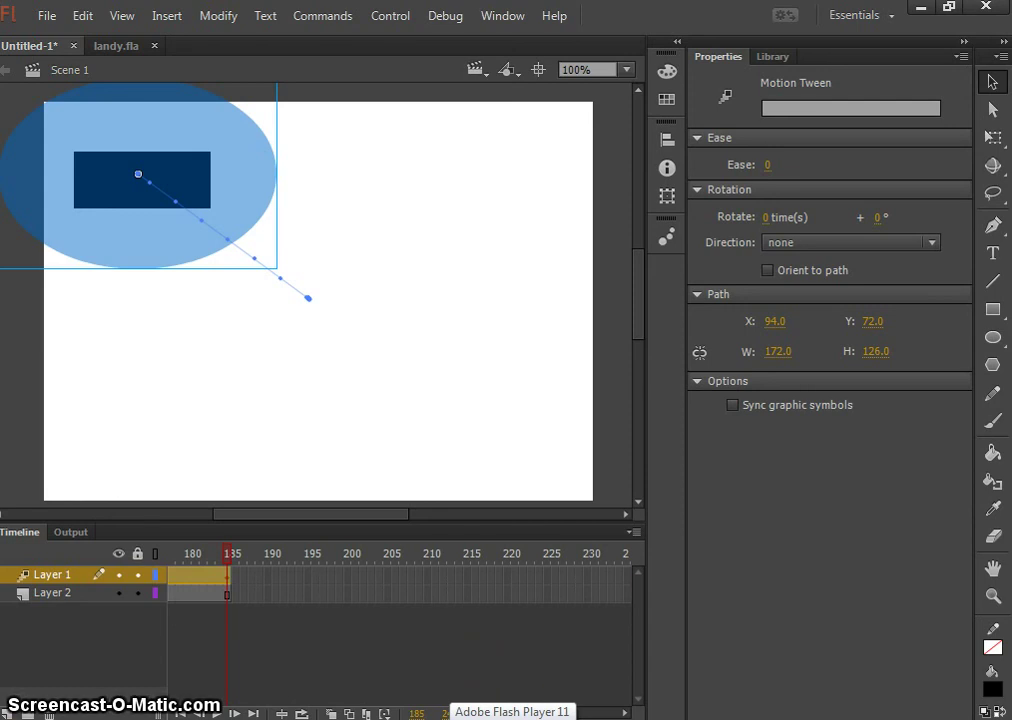
{"action": "key", "text": "ctrl+Return"}
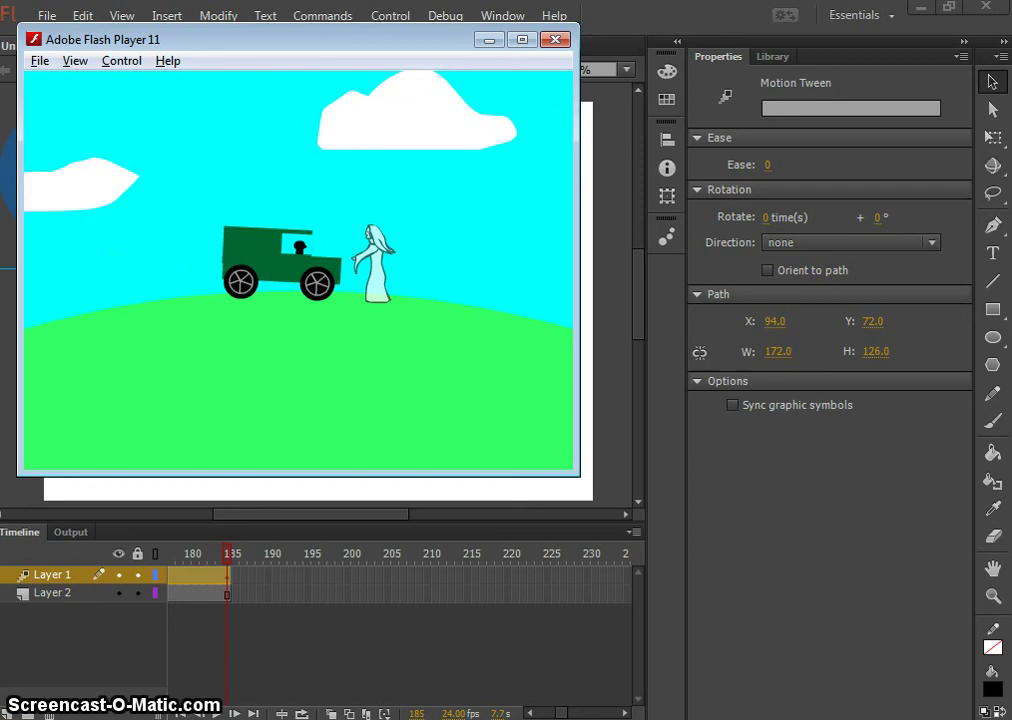